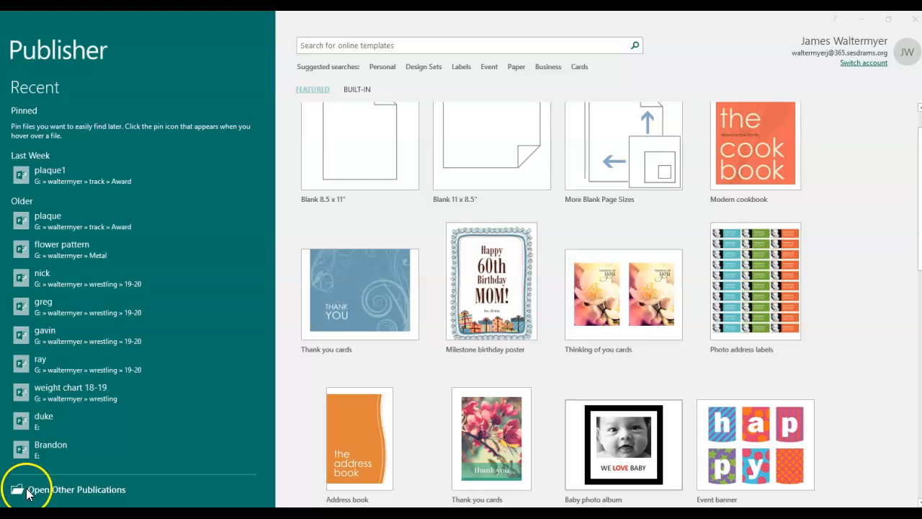
# Open the additional blank page sizes for a new publication
pyautogui.scroll(1, 551, 358)
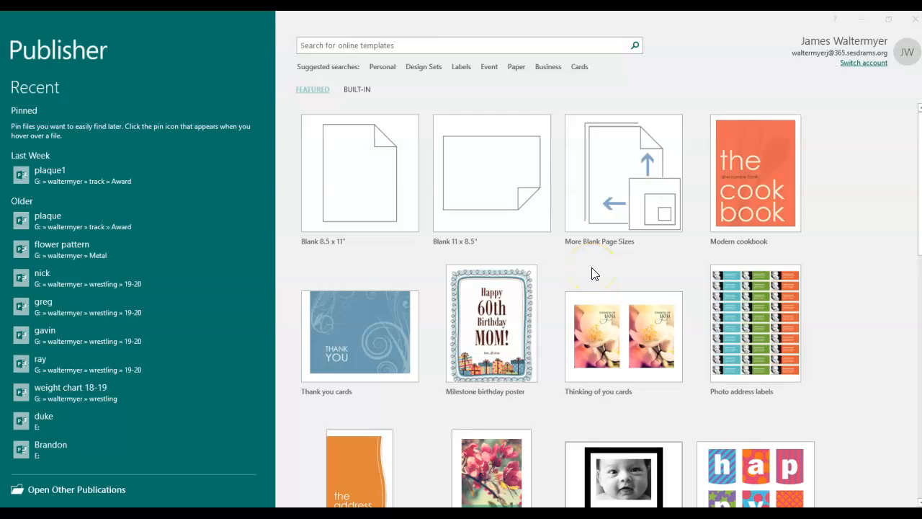
pyautogui.click(605, 196)
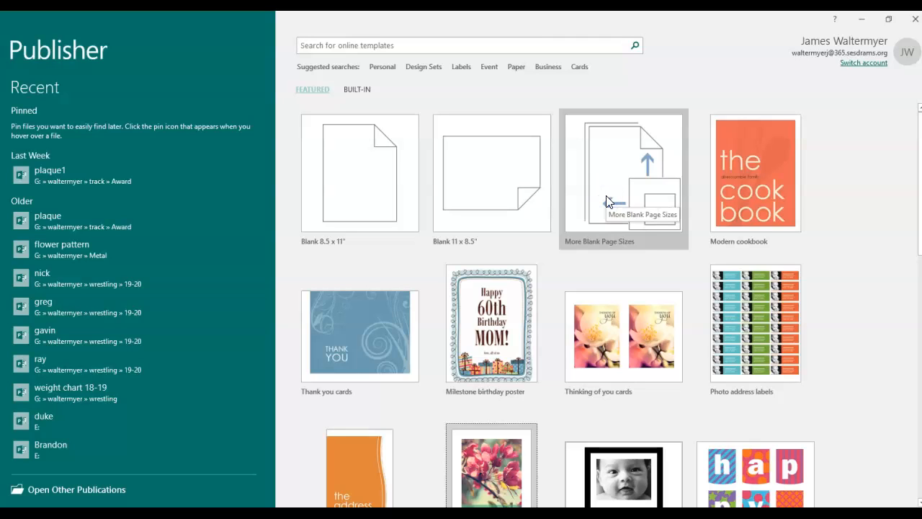
pyautogui.click(602, 189)
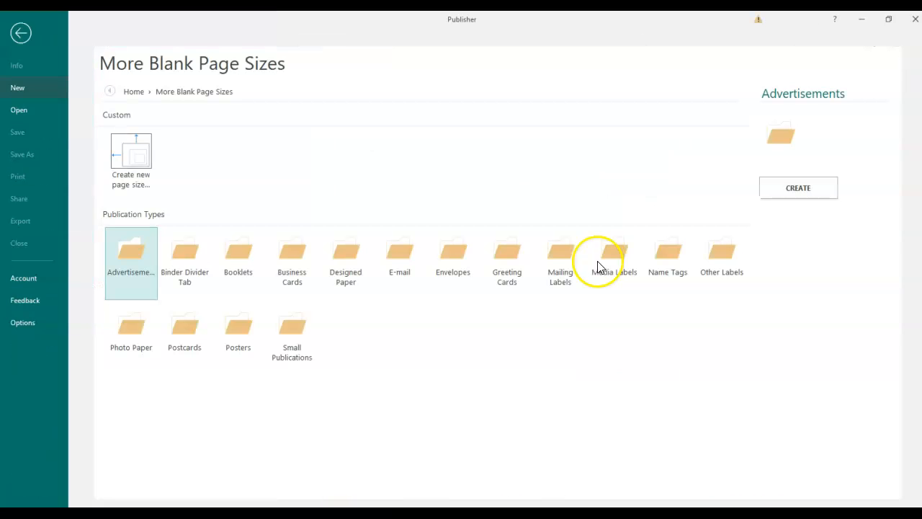
pyautogui.click(598, 267)
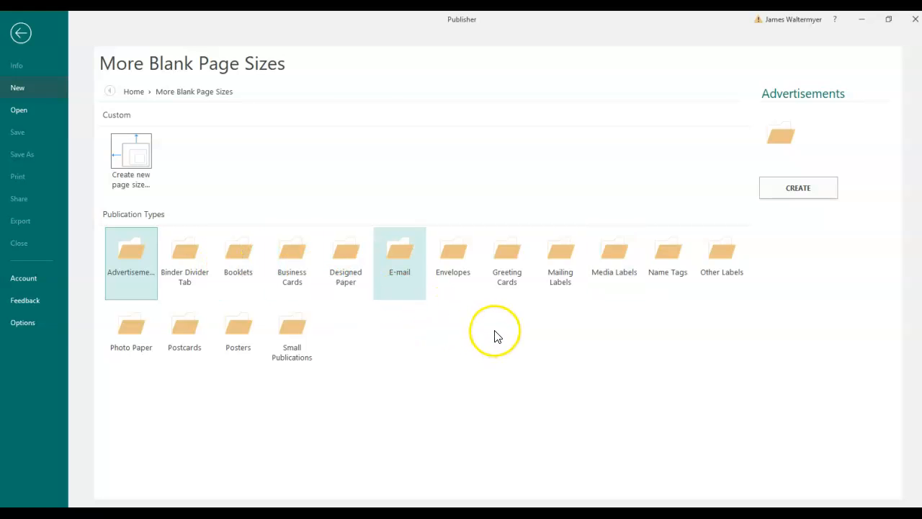
pyautogui.click(246, 340)
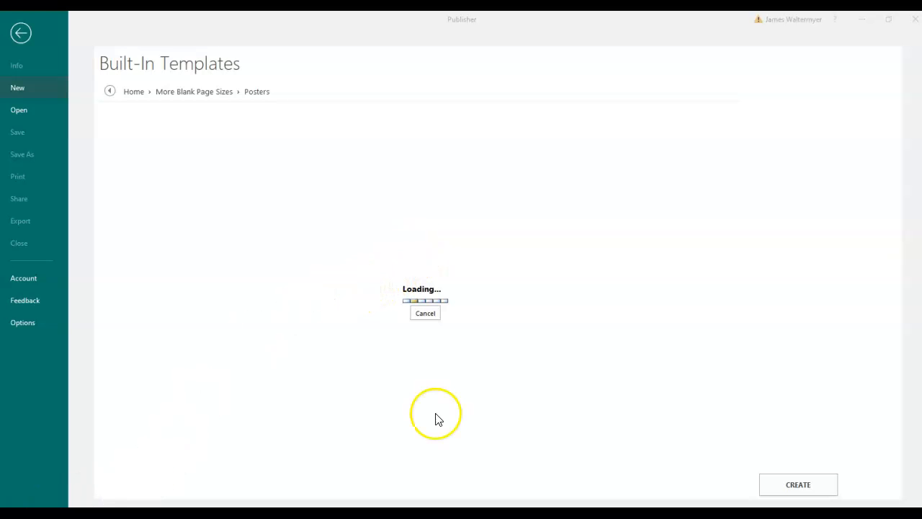
pyautogui.click(430, 317)
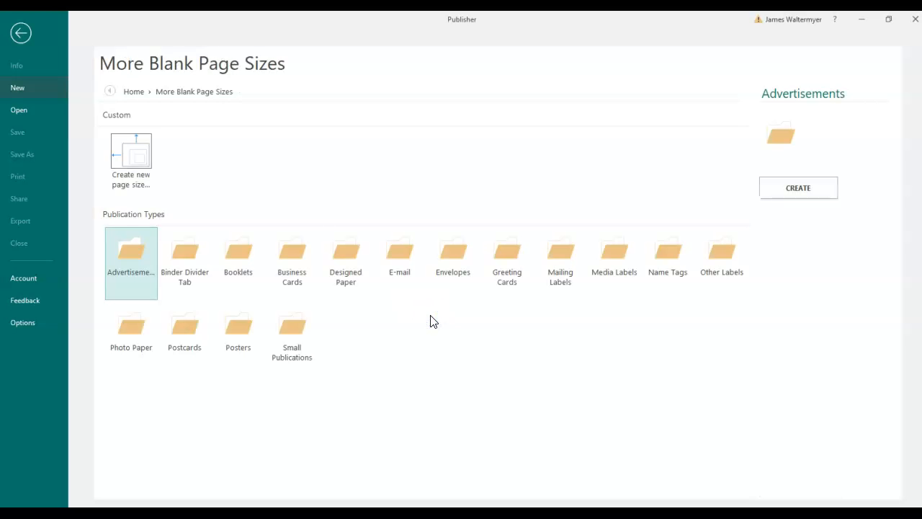
# Start a new custom page size named "career poster", keeping the layout type at one page per sheet
pyautogui.click(133, 157)
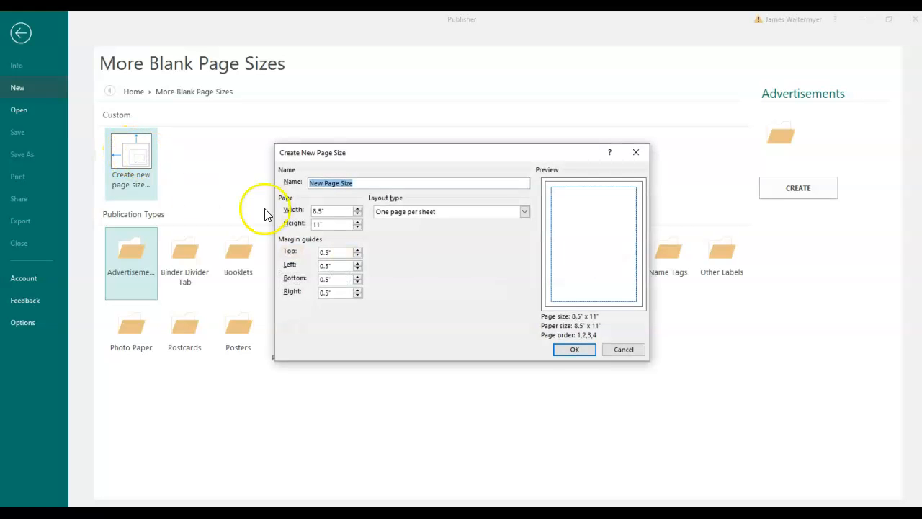
pyautogui.click(363, 181)
pyautogui.moveTo(363, 181); pyautogui.dragTo(270, 182)
pyautogui.write('car')
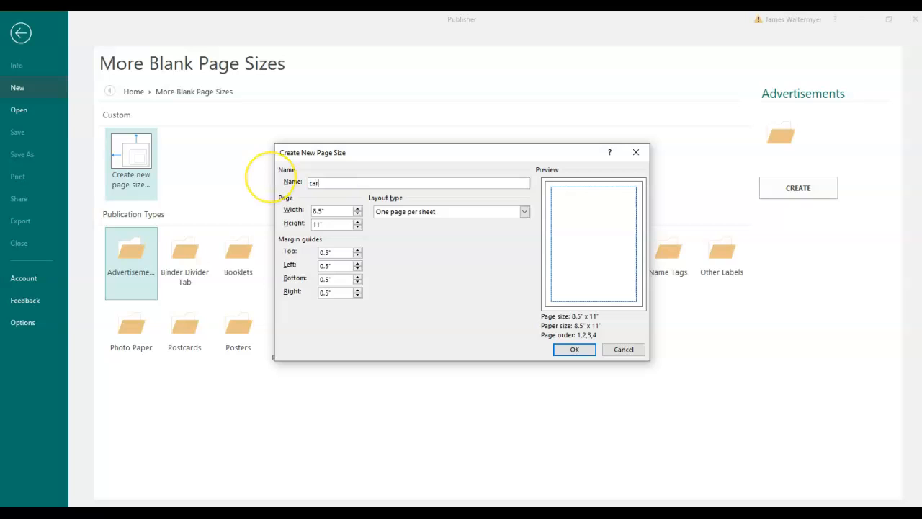
pyautogui.write('eer poster')
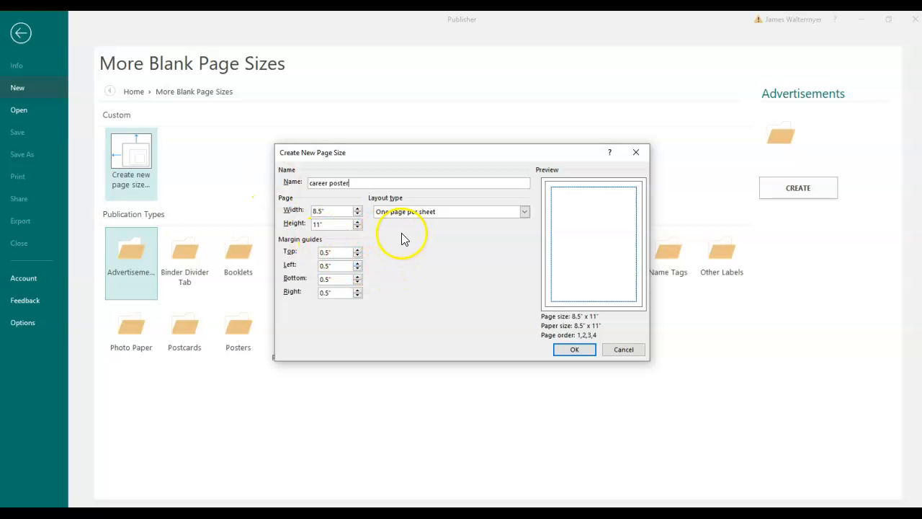
pyautogui.click(524, 211)
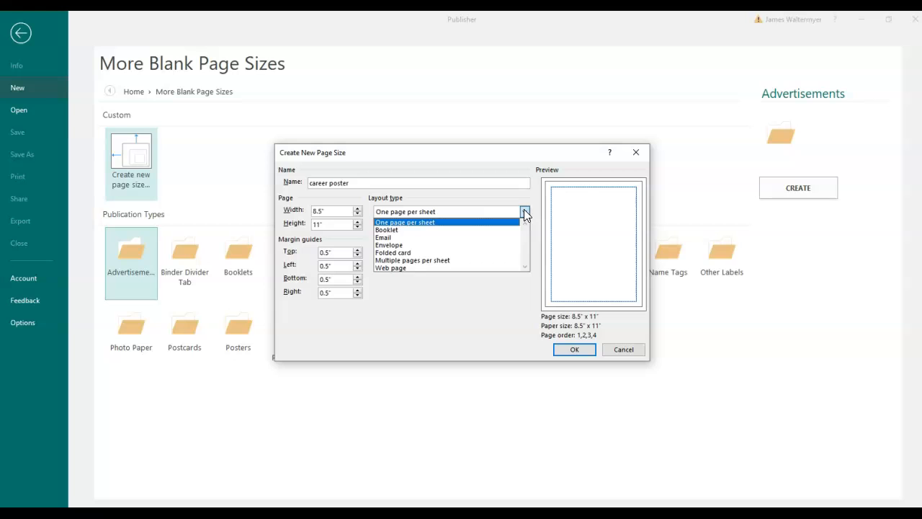
pyautogui.click(524, 210)
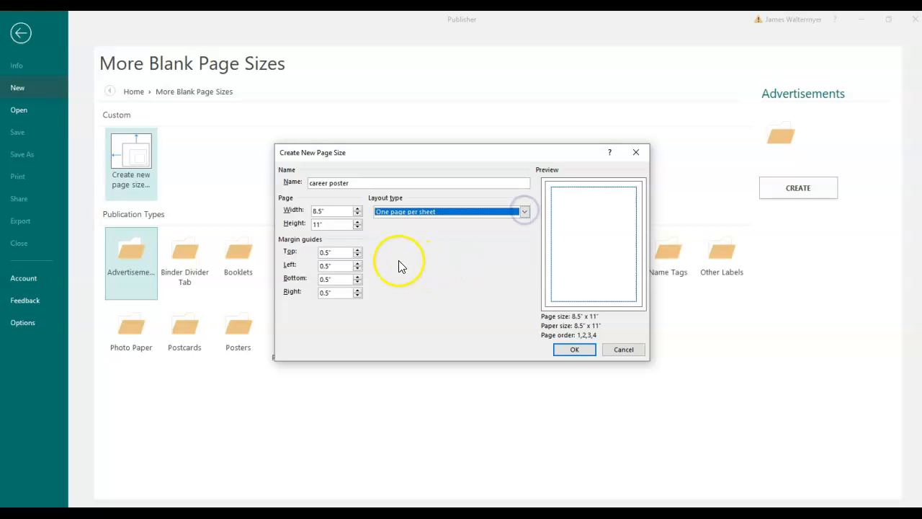
# Set the custom page to 24" wide and 36" high, and create the publication
pyautogui.doubleClick(336, 211)
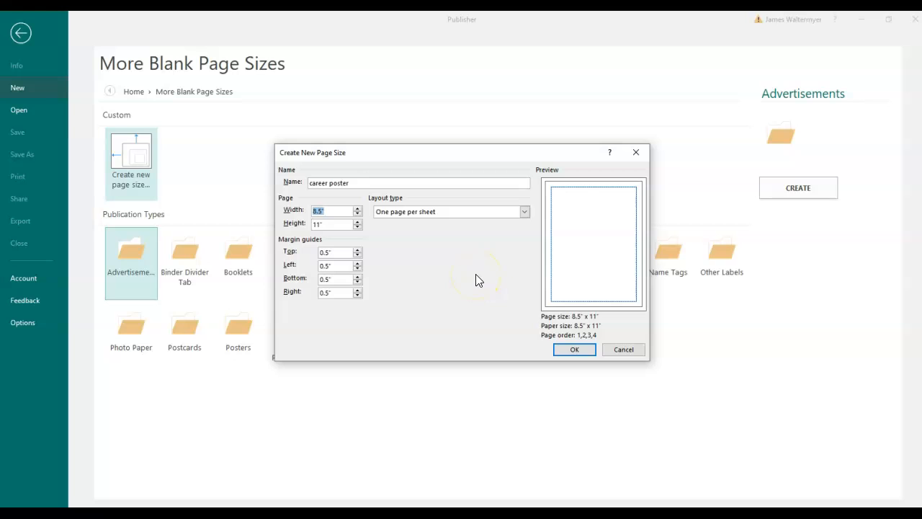
pyautogui.write('24')
pyautogui.click(326, 224)
pyautogui.moveTo(326, 224); pyautogui.dragTo(313, 224)
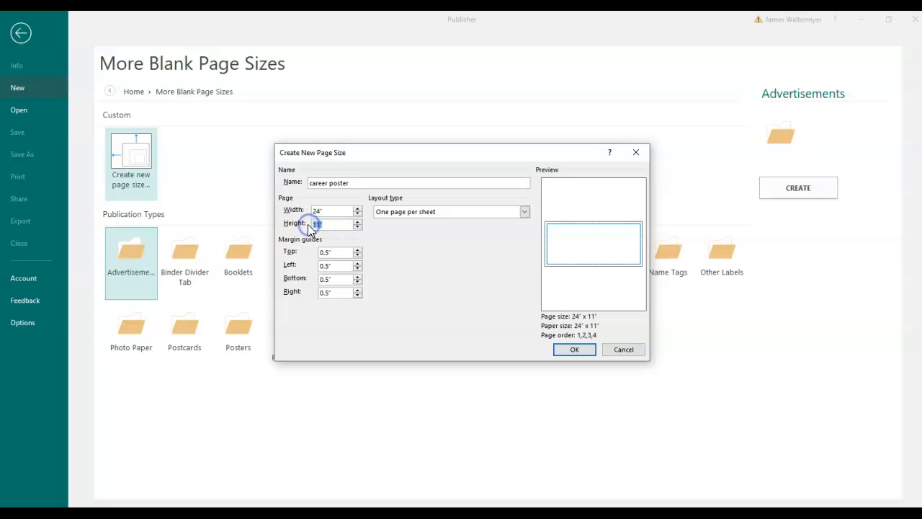
pyautogui.write('36')
pyautogui.press('Tab')
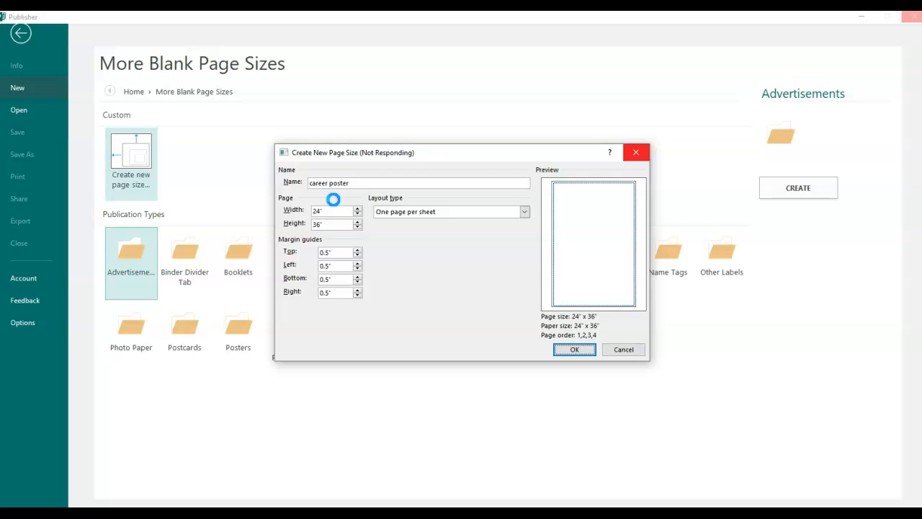
pyautogui.click(293, 209)
pyautogui.click(320, 225)
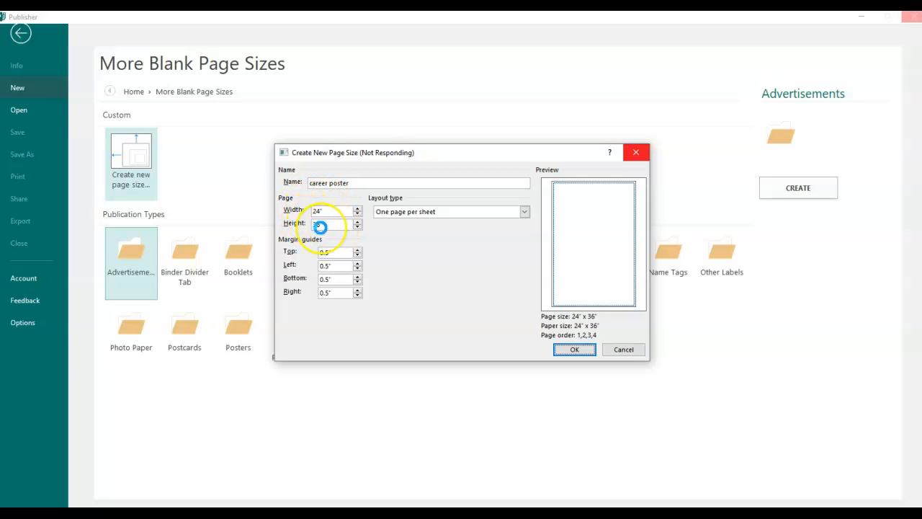
pyautogui.click(336, 251)
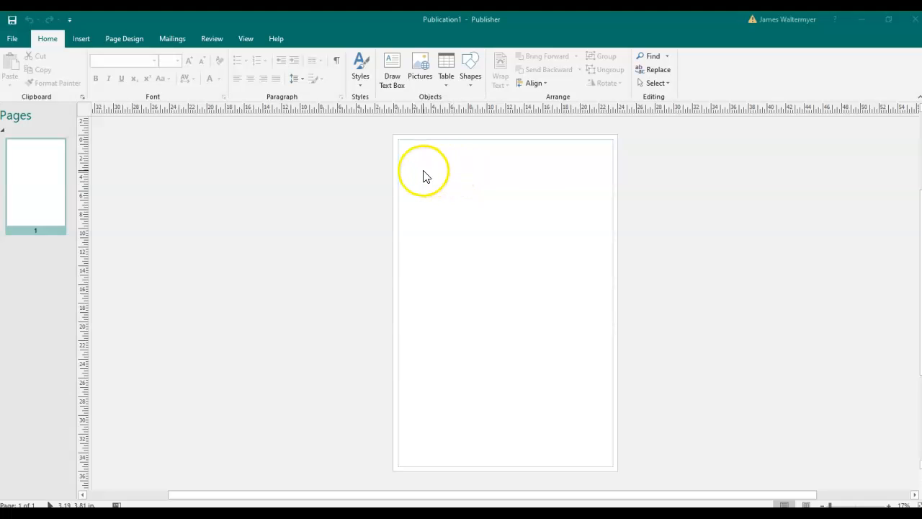
# Draw a text box about 4.25 x 3.00 in on the blank page, left of centre in its upper half
pyautogui.click(493, 175)
pyautogui.click(465, 167)
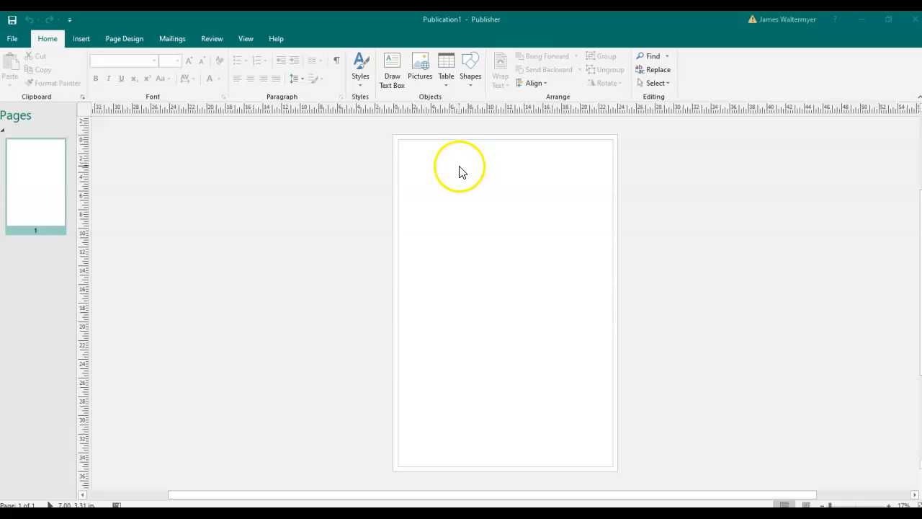
pyautogui.click(391, 69)
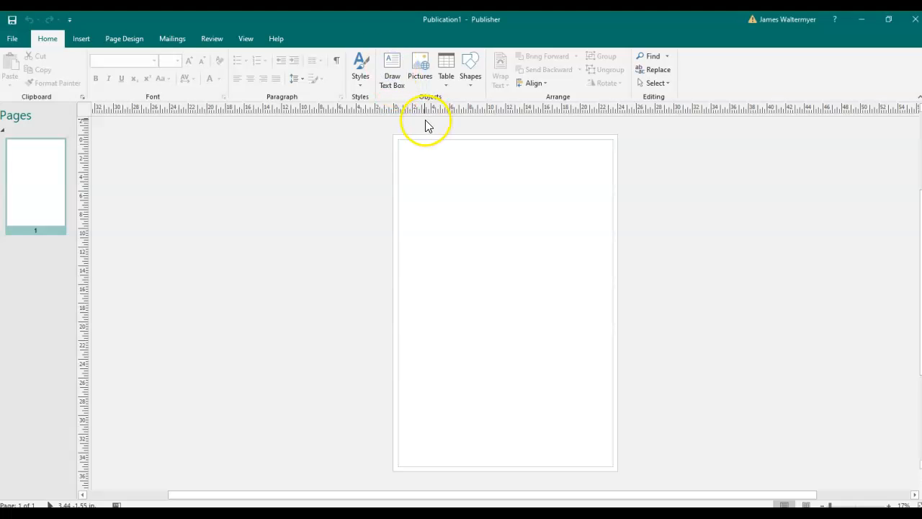
pyautogui.click(391, 71)
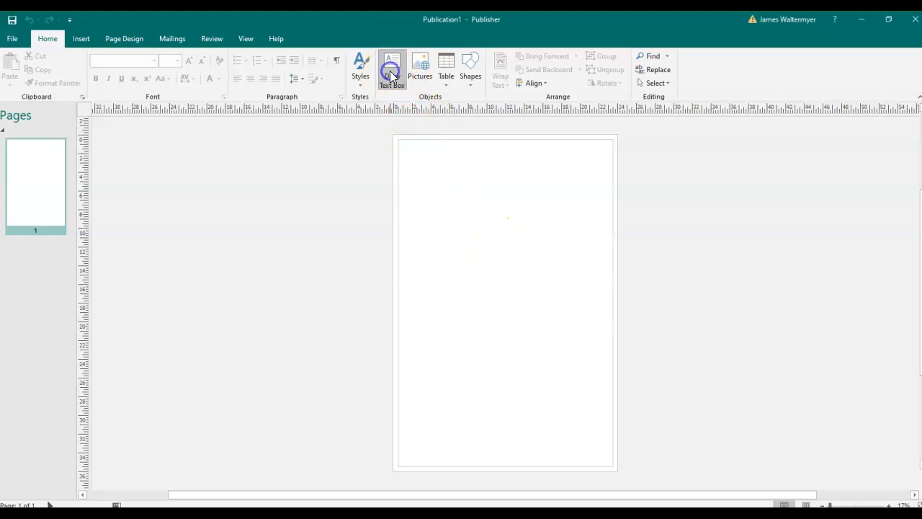
pyautogui.click(430, 252)
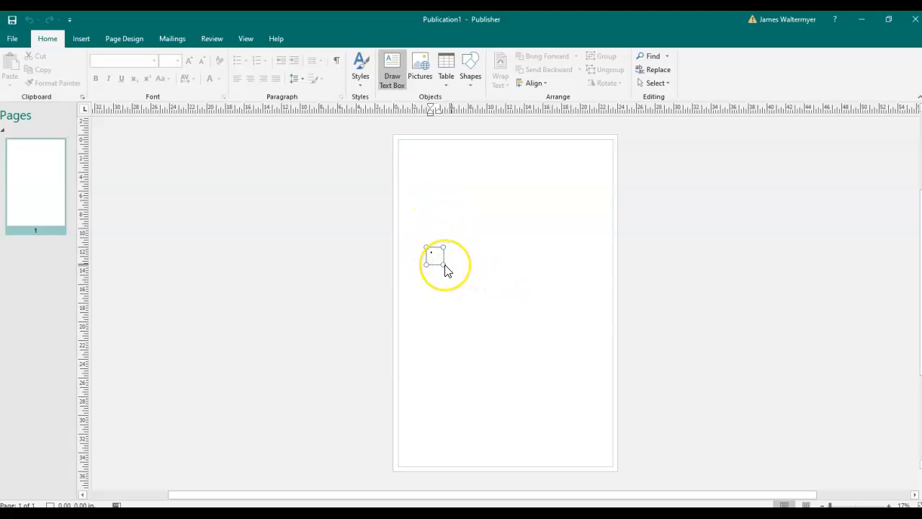
pyautogui.click(445, 270)
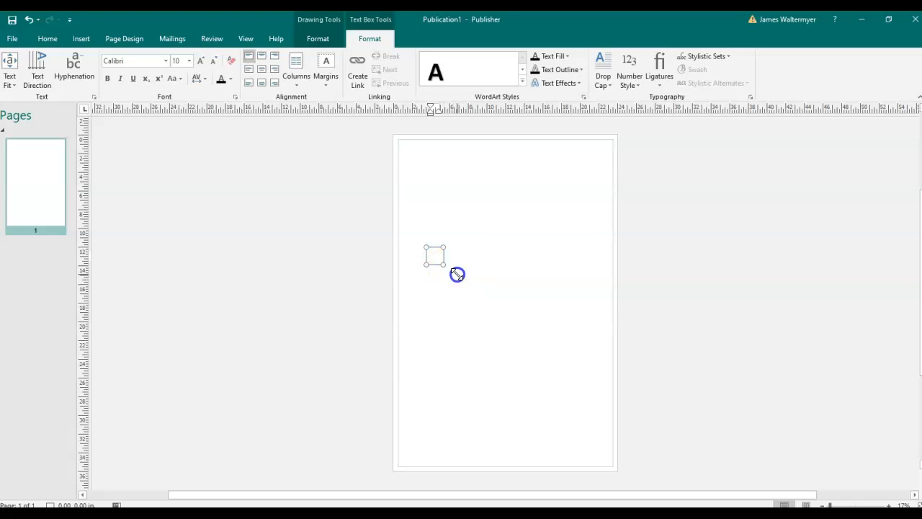
pyautogui.moveTo(460, 276); pyautogui.dragTo(473, 282)
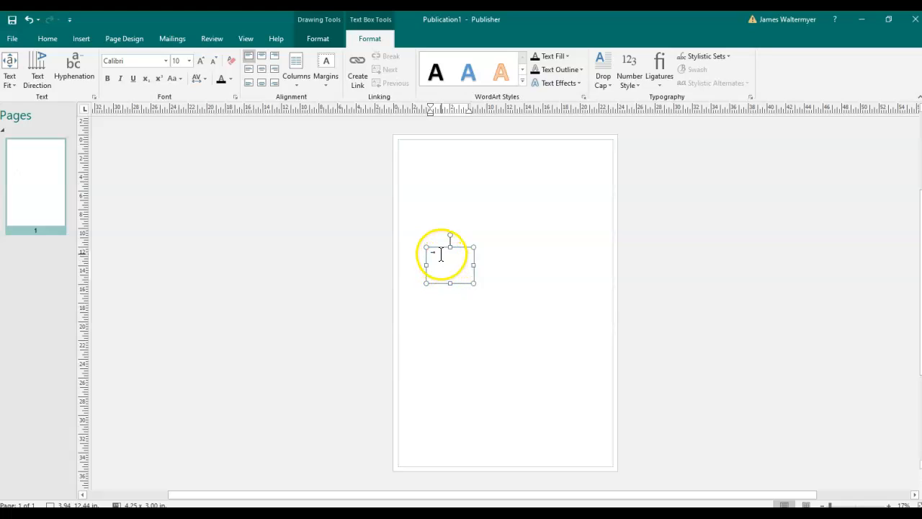
# Enter "Career" in the text box and set its font size to 48
pyautogui.click(433, 253)
pyautogui.click(189, 61)
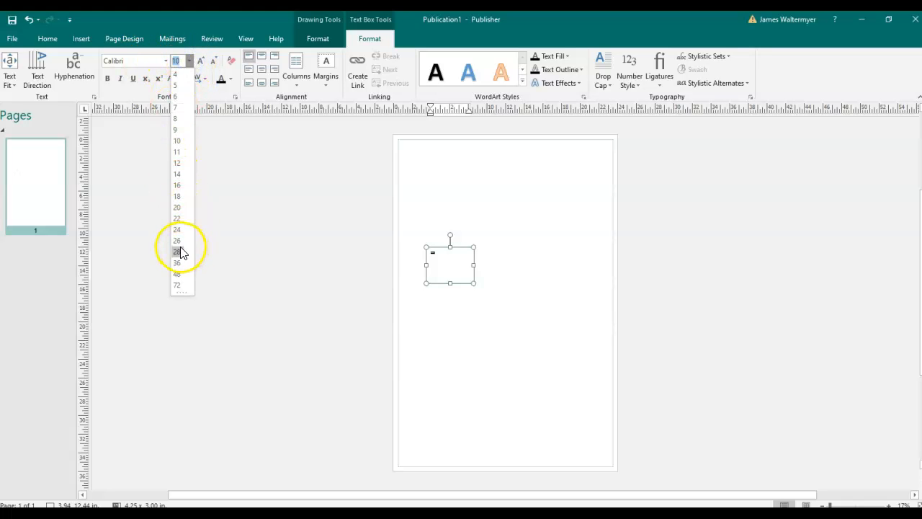
pyautogui.click(179, 274)
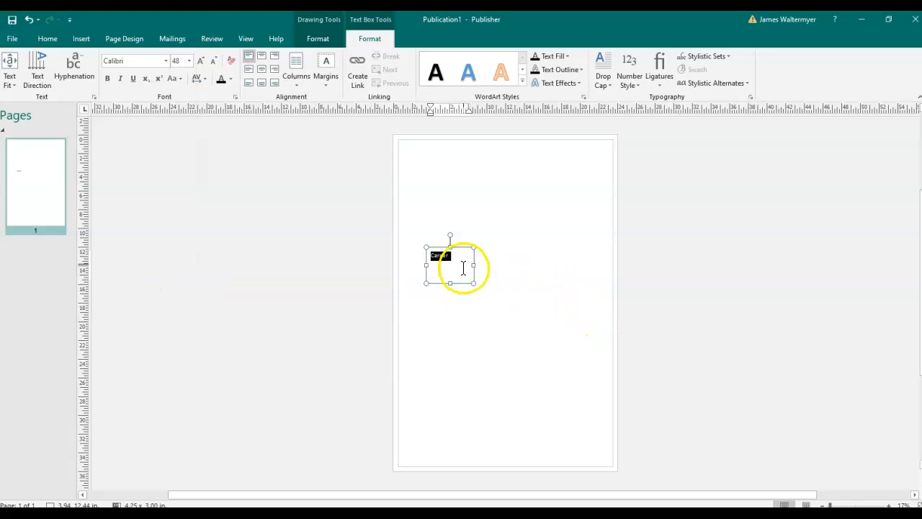
# Change the "Career" text to the BankGothic Md BT font and apply the blue WordArt style to it
pyautogui.click(164, 63)
pyautogui.click(164, 106)
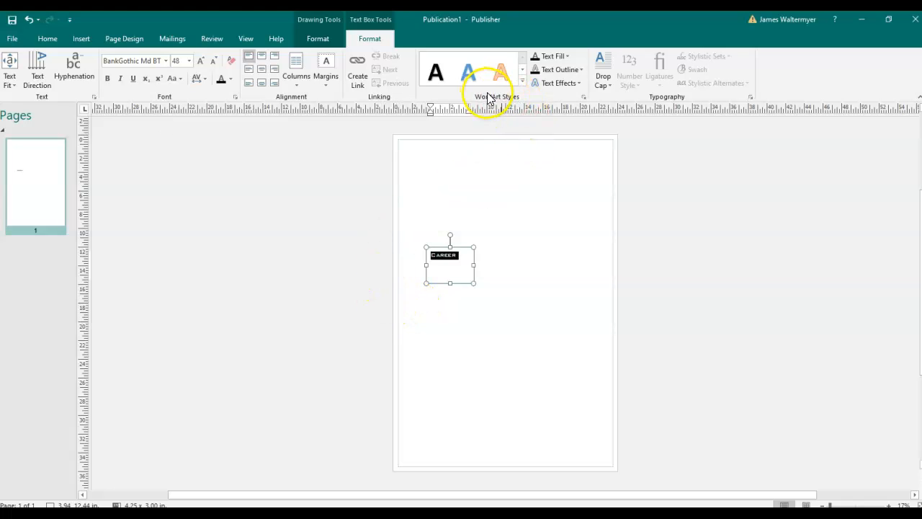
pyautogui.click(473, 70)
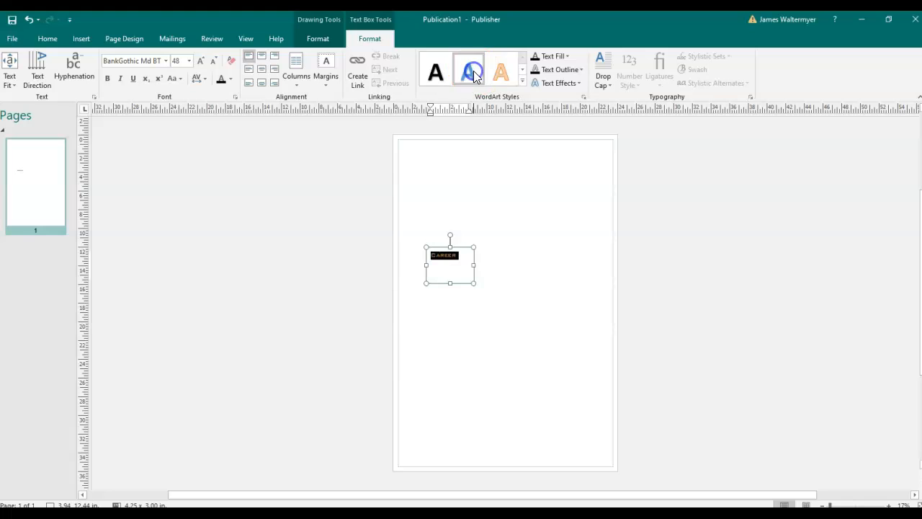
pyautogui.click(445, 349)
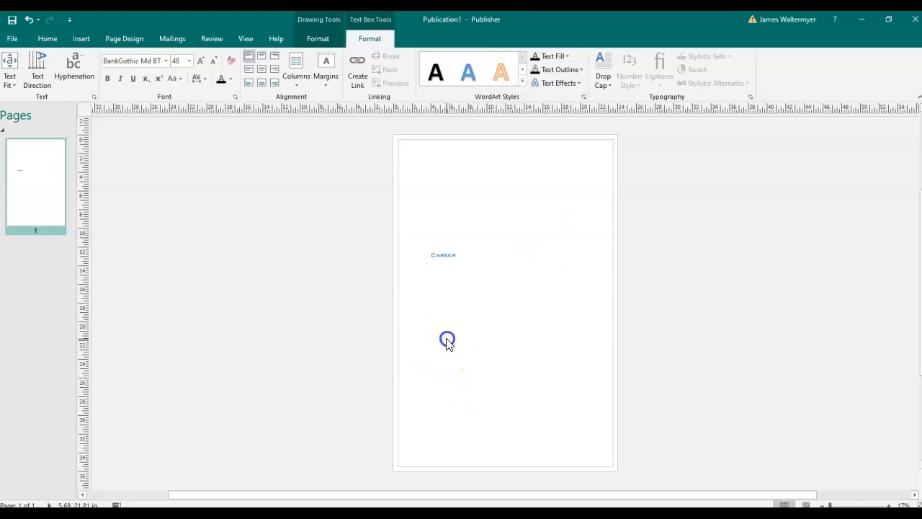
# Examine the "Career" text at 100% and at page-width zoom, and place the cursor in its text box
pyautogui.scroll(2, 448, 262)
pyautogui.scroll(-1, 444, 263)
pyautogui.scroll(-1, 444, 264)
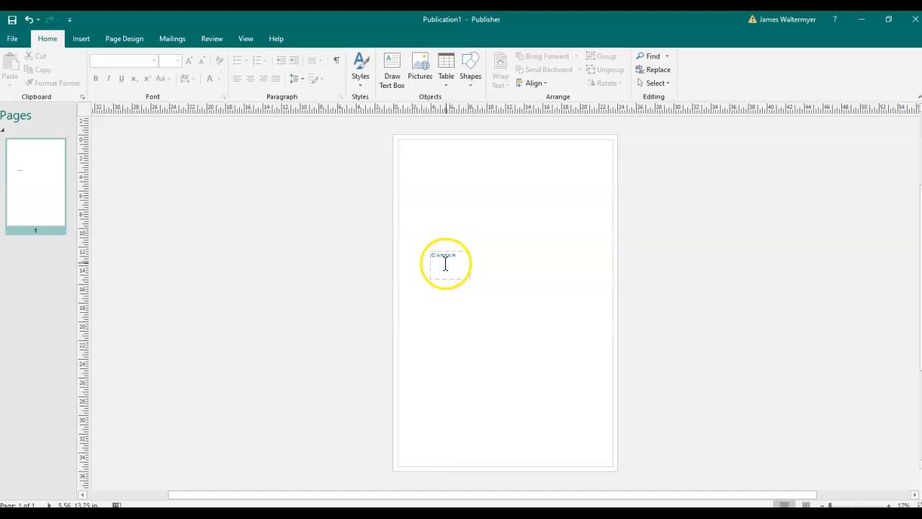
pyautogui.click(246, 40)
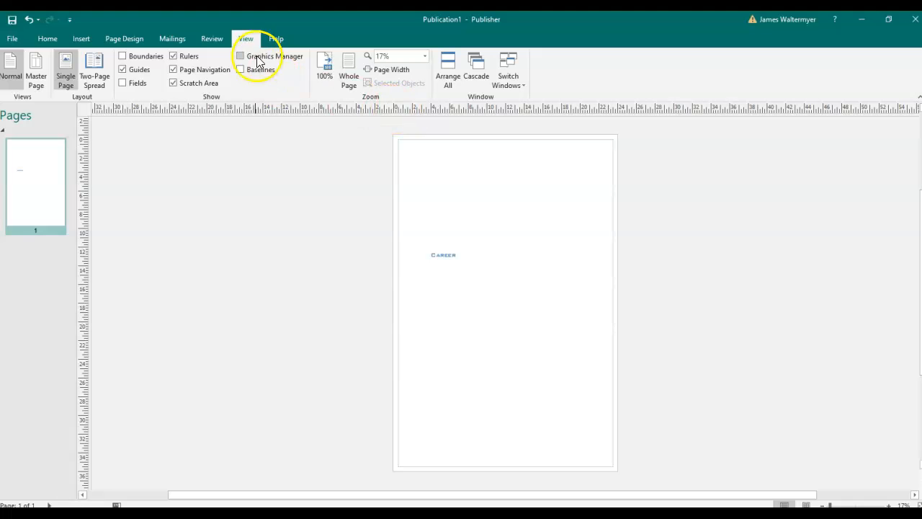
pyautogui.click(322, 71)
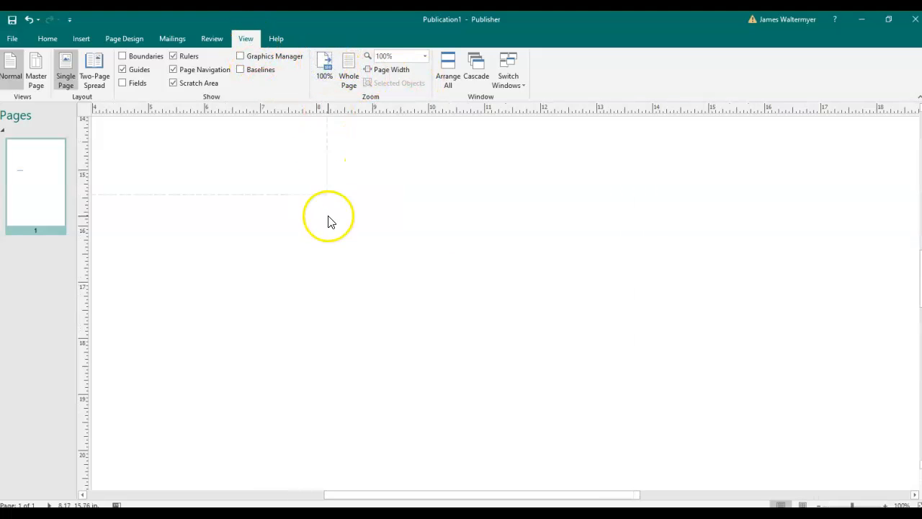
pyautogui.scroll(5, 342, 240)
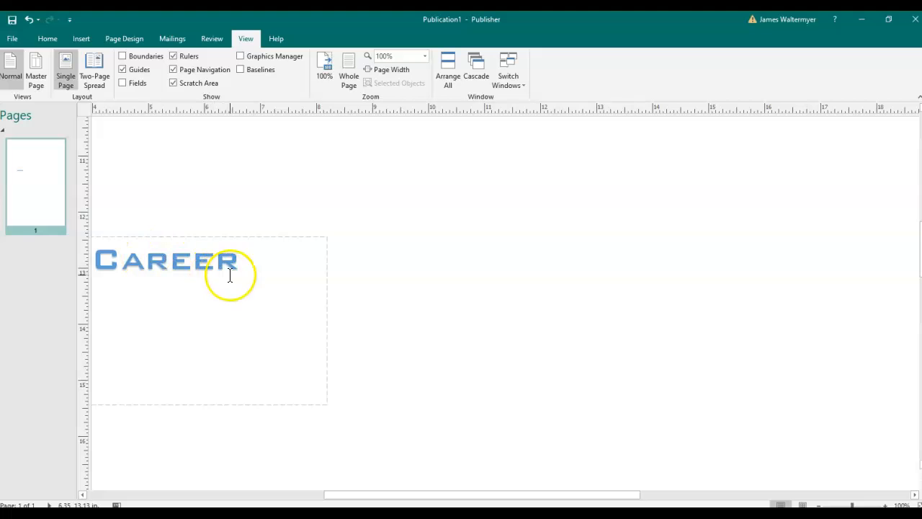
pyautogui.click(387, 70)
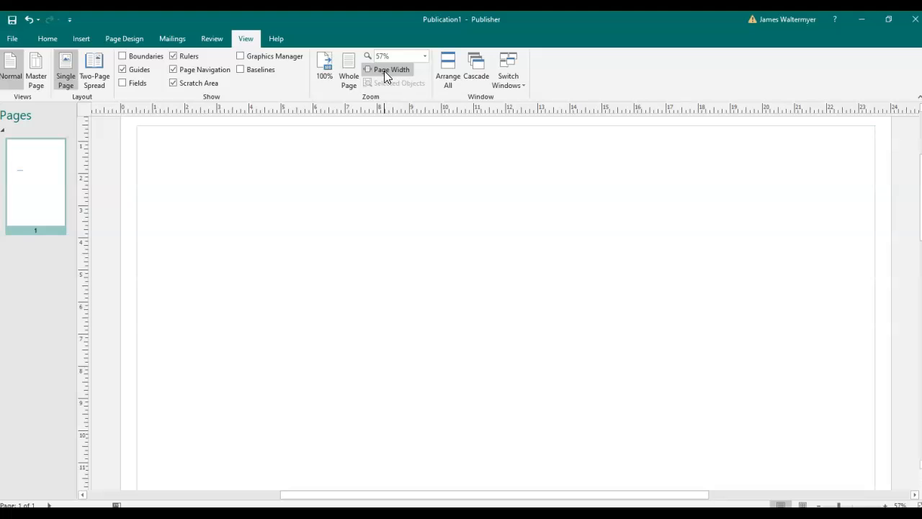
pyautogui.scroll(-4, 353, 151)
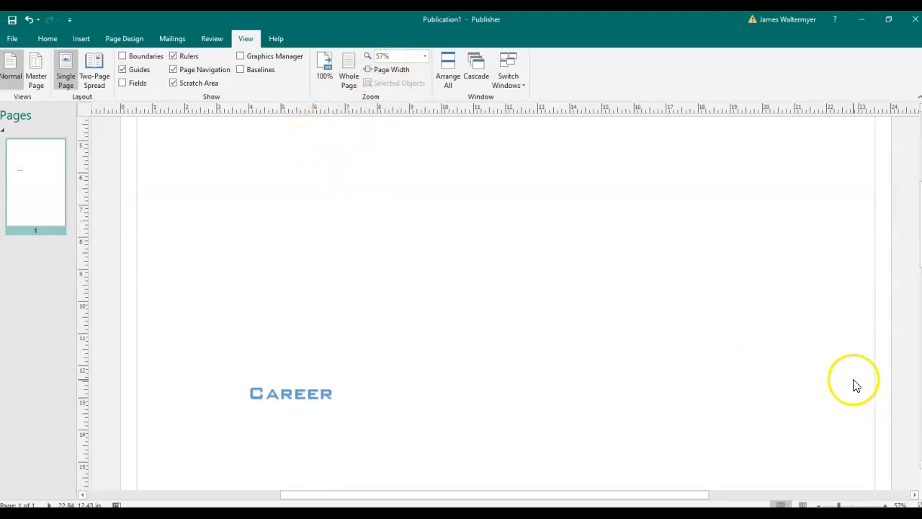
pyautogui.scroll(-1, 852, 374)
pyautogui.scroll(-2, 846, 371)
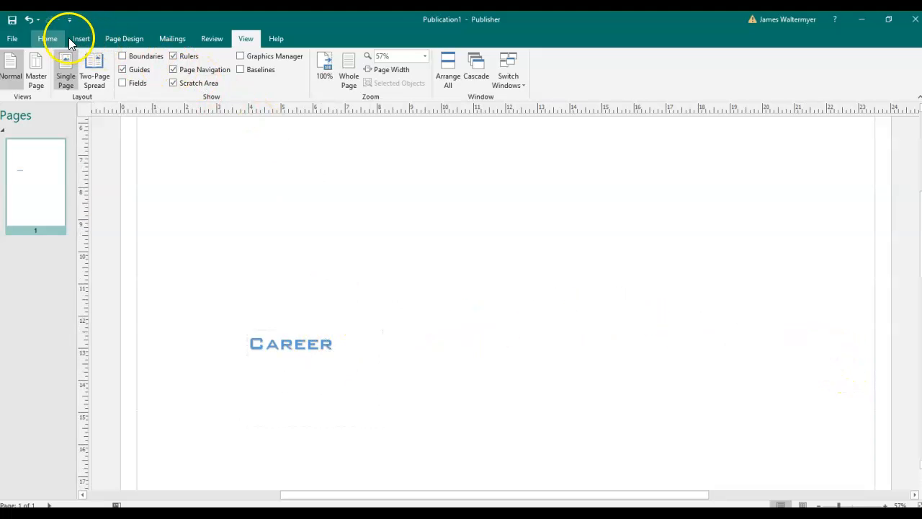
pyautogui.click(291, 342)
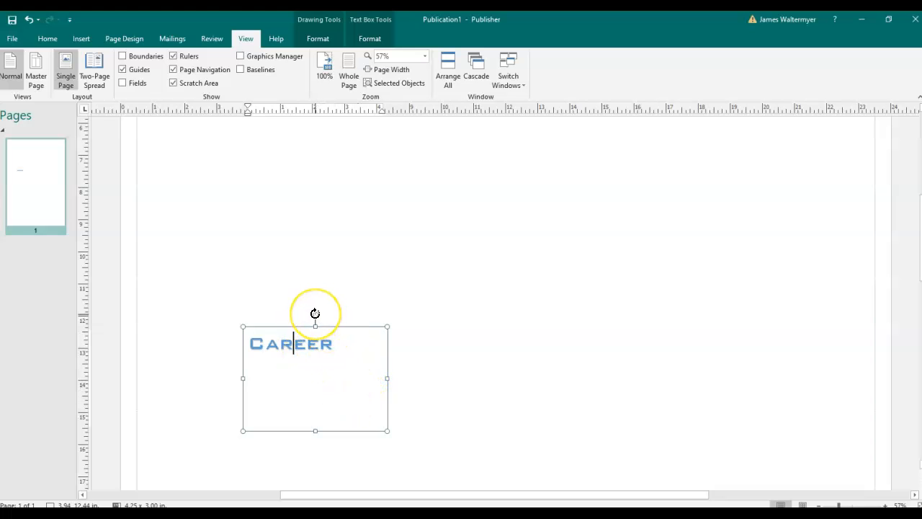
# Try tilting the "Career" text box slightly clockwise, then repositioning and resizing it near the page's upper middle
pyautogui.moveTo(364, 327); pyautogui.dragTo(338, 280)
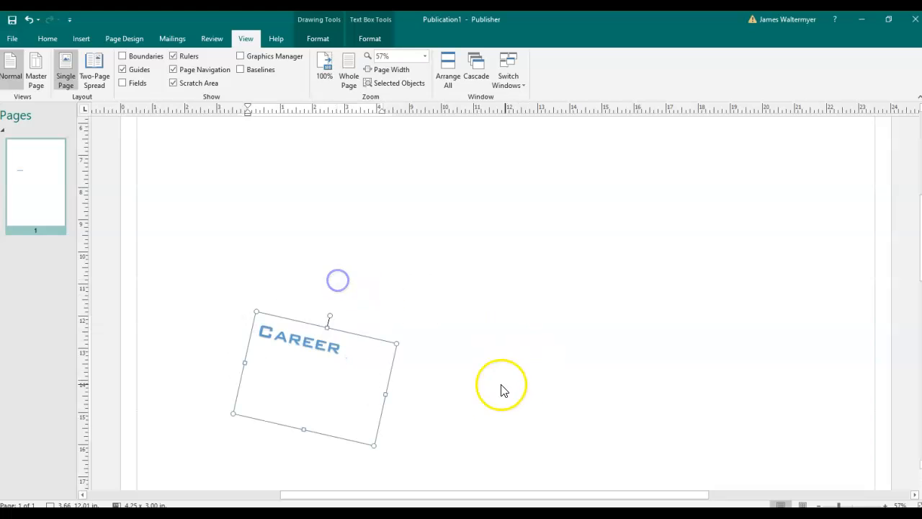
pyautogui.moveTo(353, 336); pyautogui.dragTo(521, 179)
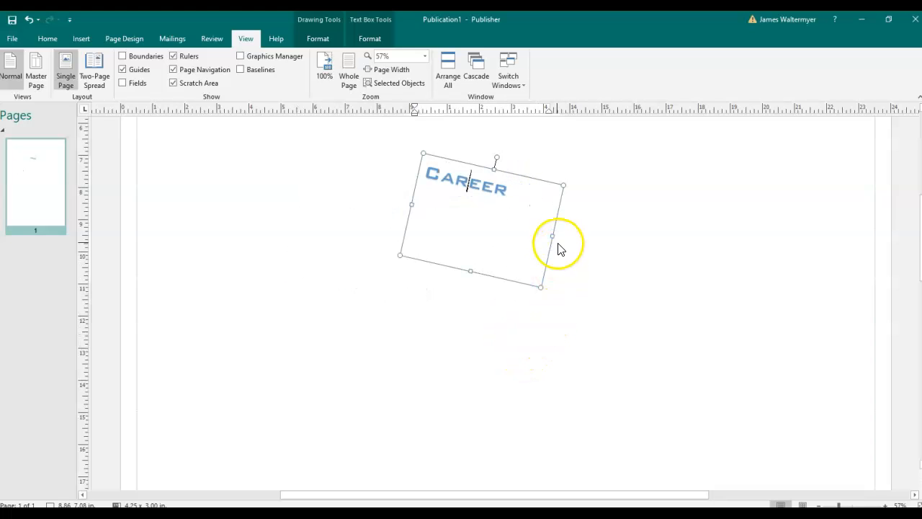
pyautogui.moveTo(540, 287); pyautogui.dragTo(540, 289)
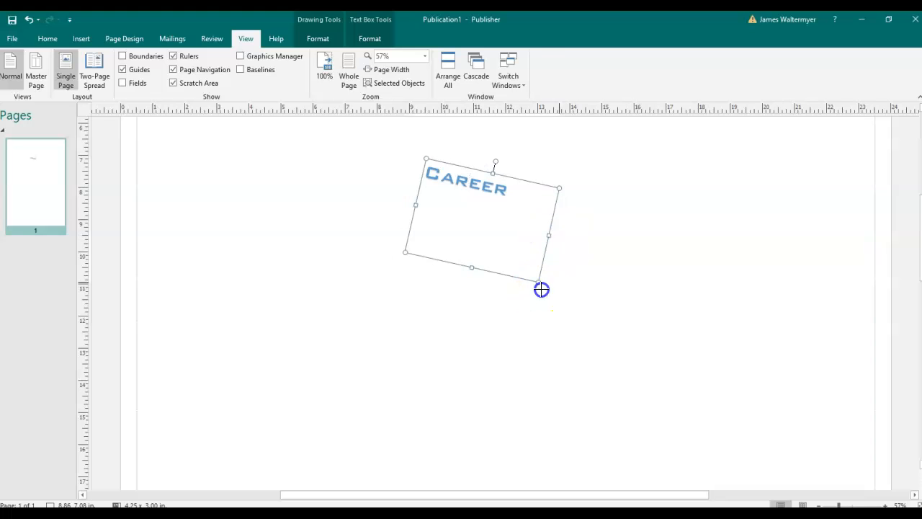
pyautogui.moveTo(495, 268); pyautogui.dragTo(547, 299)
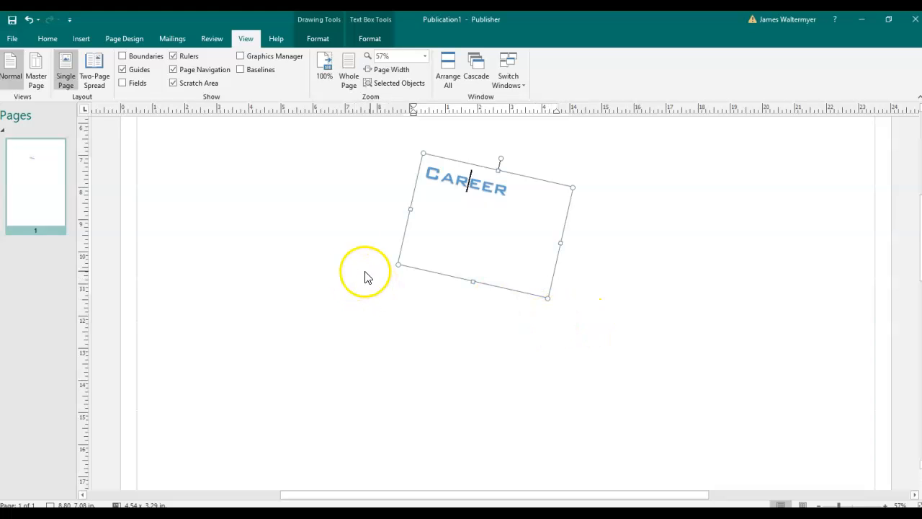
# Undo the resizing, move and rotation of the "Career" text box
pyautogui.hotkey('ctrl', 'z')
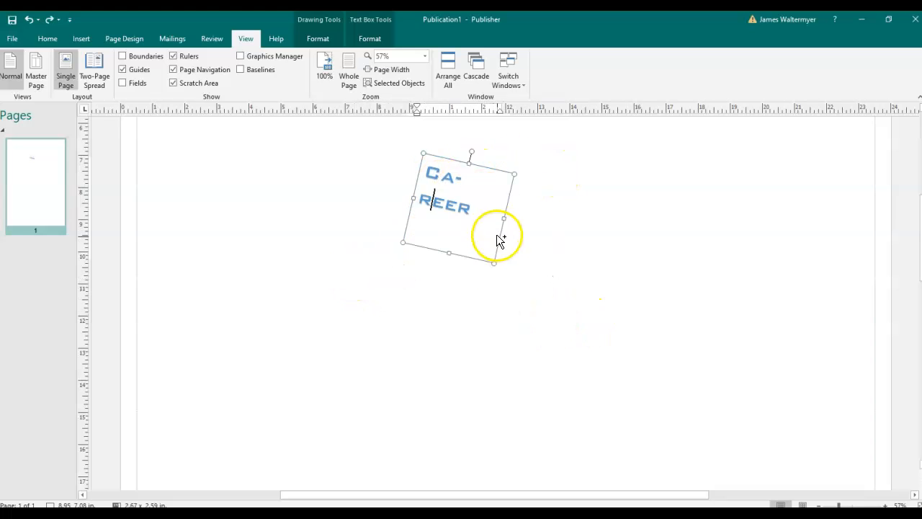
pyautogui.hotkey('ctrl', 'z')
pyautogui.hotkey('ctrl', 'z')
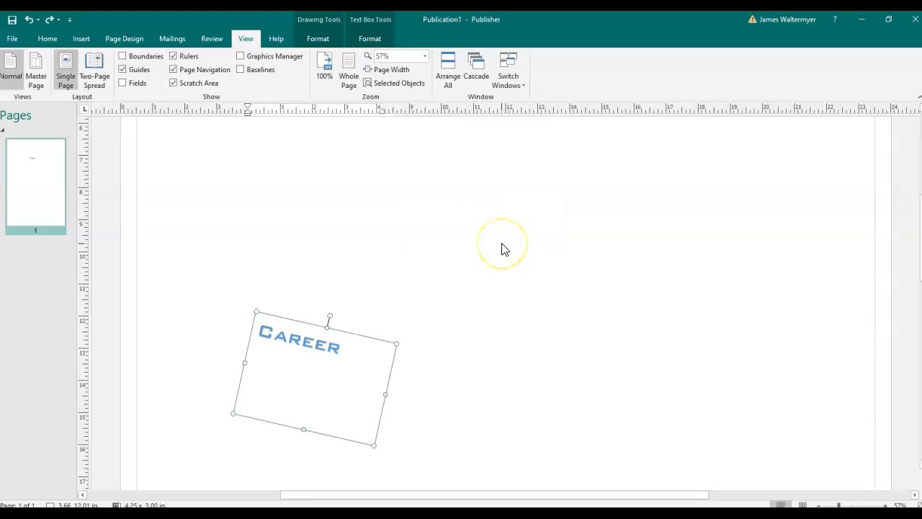
pyautogui.hotkey('ctrl', 'z')
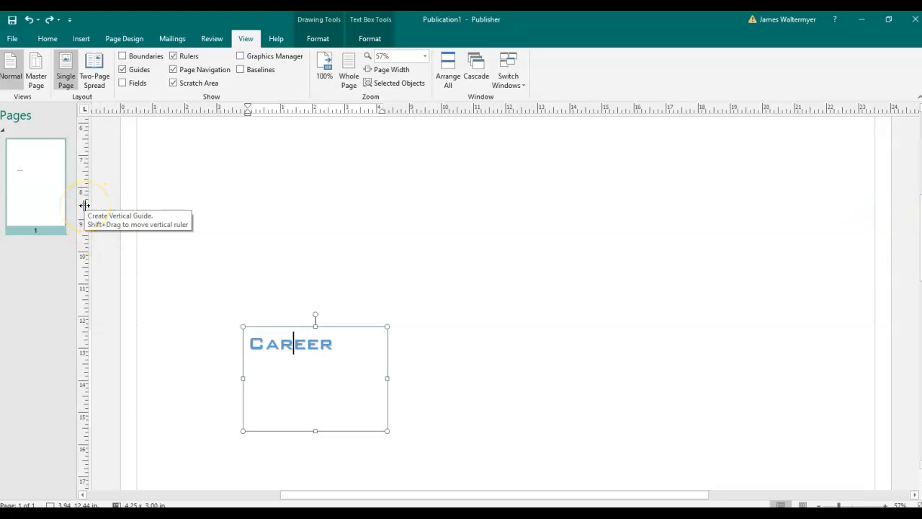
# Add a vertical guide at about 7.05 in and move the "Career" text box up to align with it, about 7.62 in down the page
pyautogui.moveTo(83, 205); pyautogui.dragTo(115, 208)
pyautogui.moveTo(210, 209); pyautogui.dragTo(347, 214)
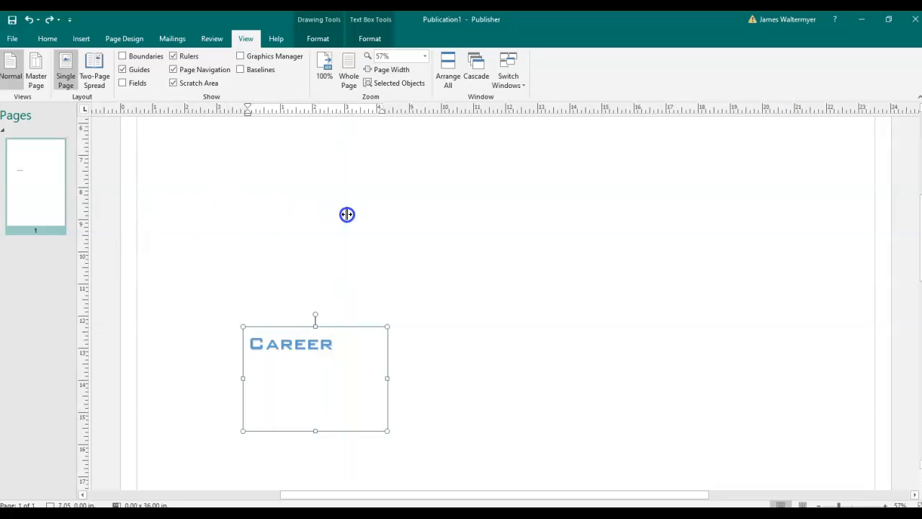
pyautogui.click(532, 315)
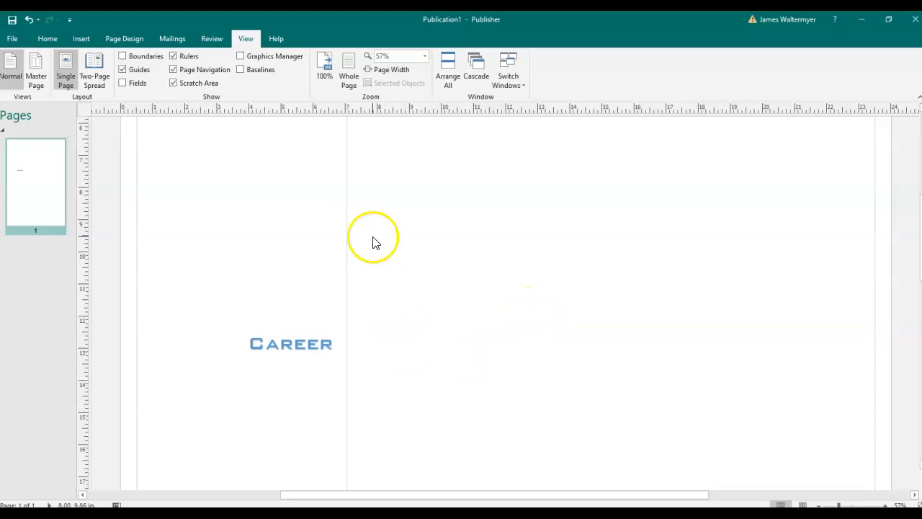
pyautogui.click(291, 344)
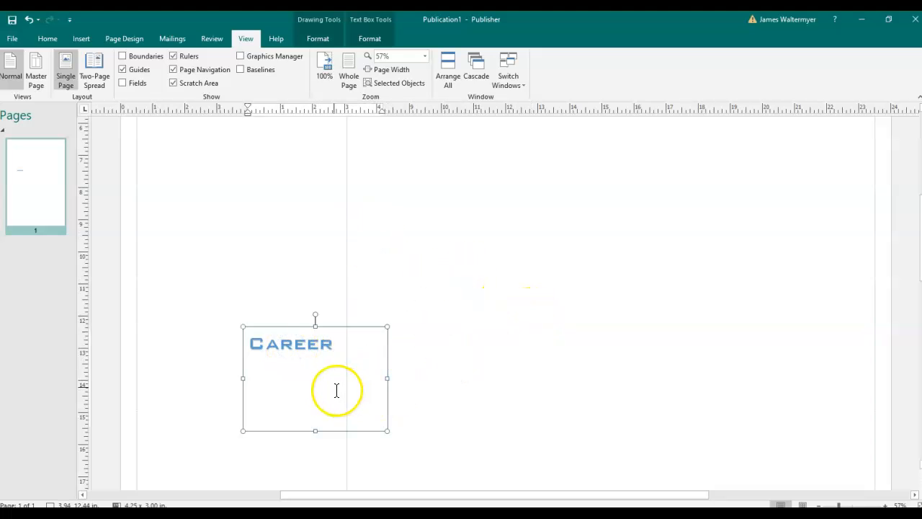
pyautogui.moveTo(315, 328); pyautogui.dragTo(407, 175)
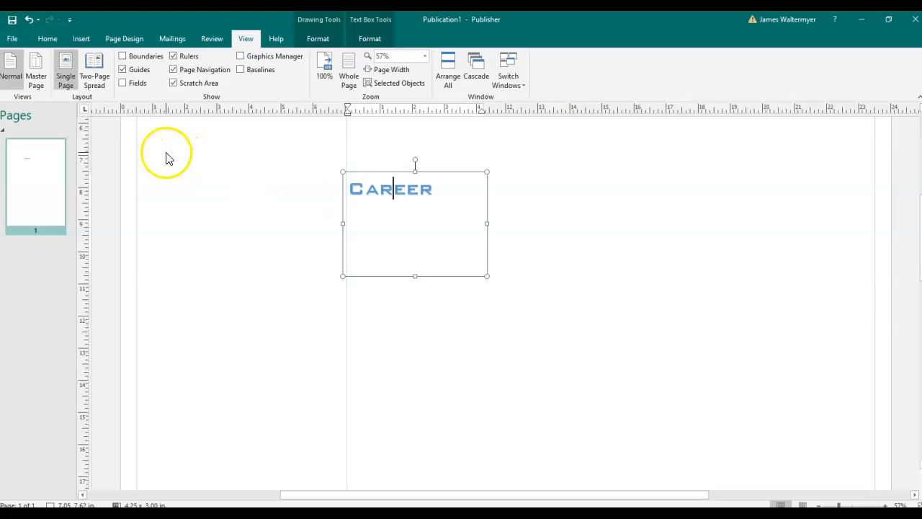
# Search the online pictures for "machine" and insert the blue-grey GDR lathe picture
pyautogui.click(82, 38)
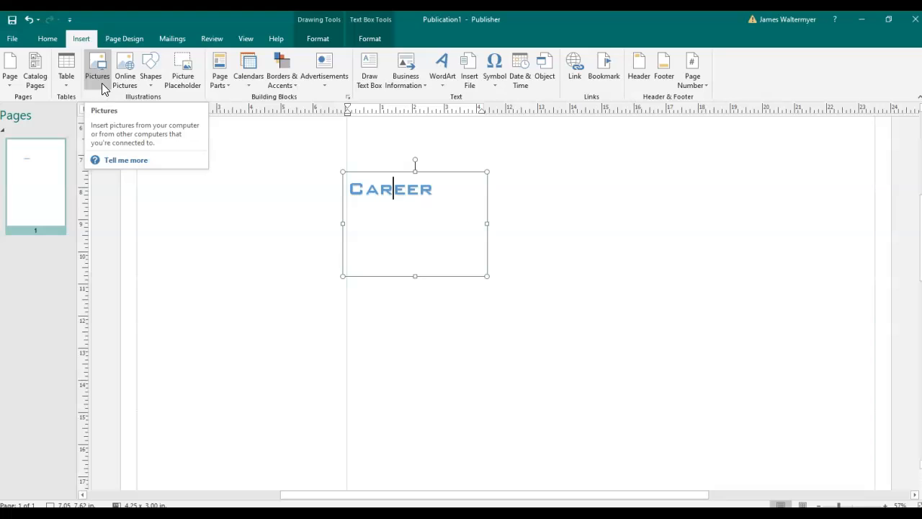
pyautogui.click(404, 353)
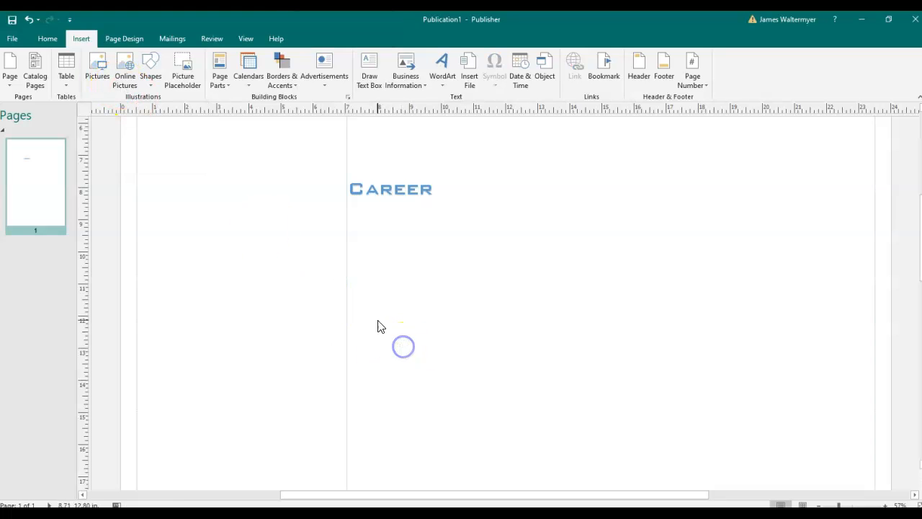
pyautogui.click(125, 80)
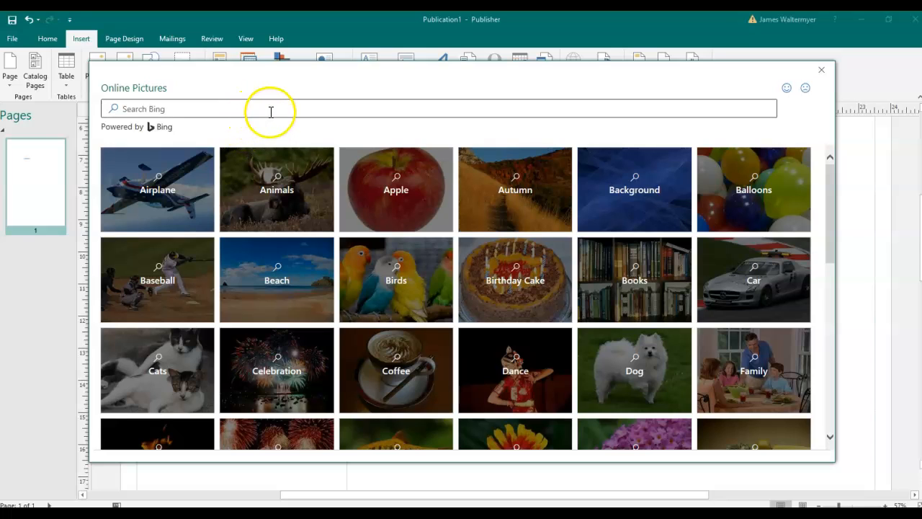
pyautogui.click(270, 112)
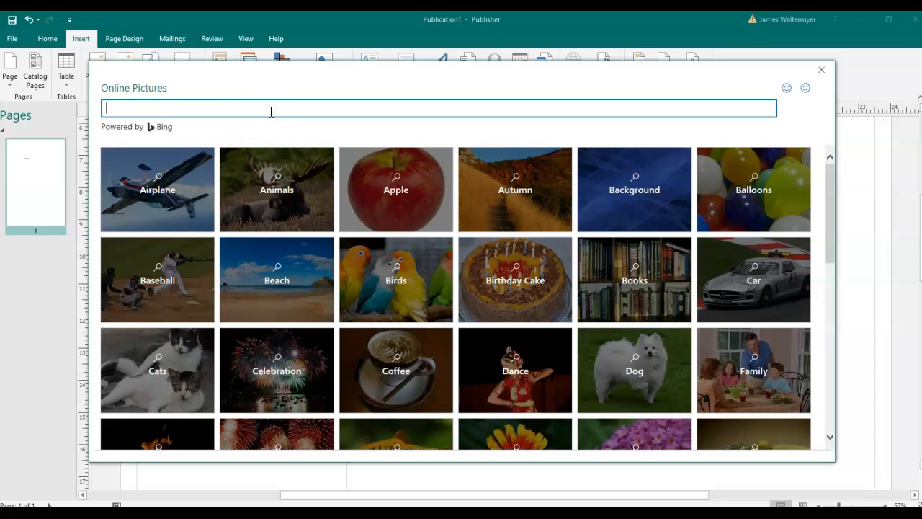
pyautogui.write('machine')
pyautogui.press('Return')
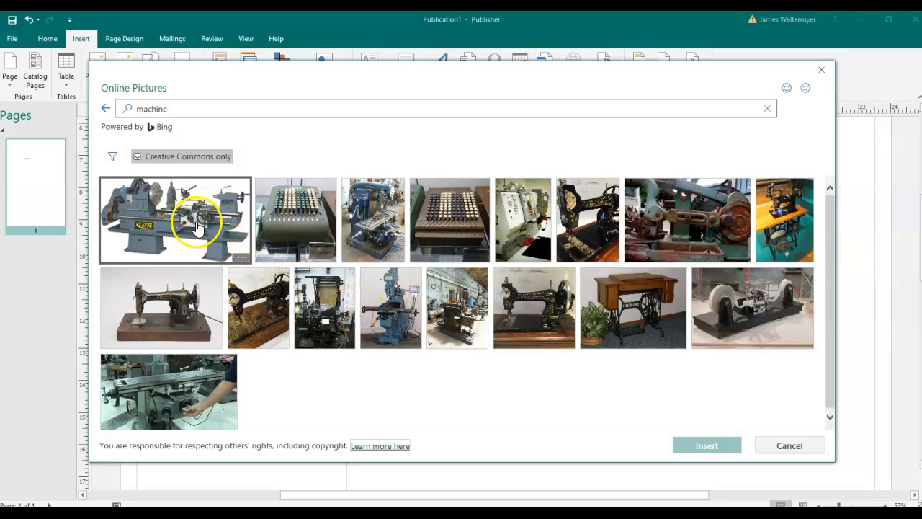
pyautogui.click(206, 219)
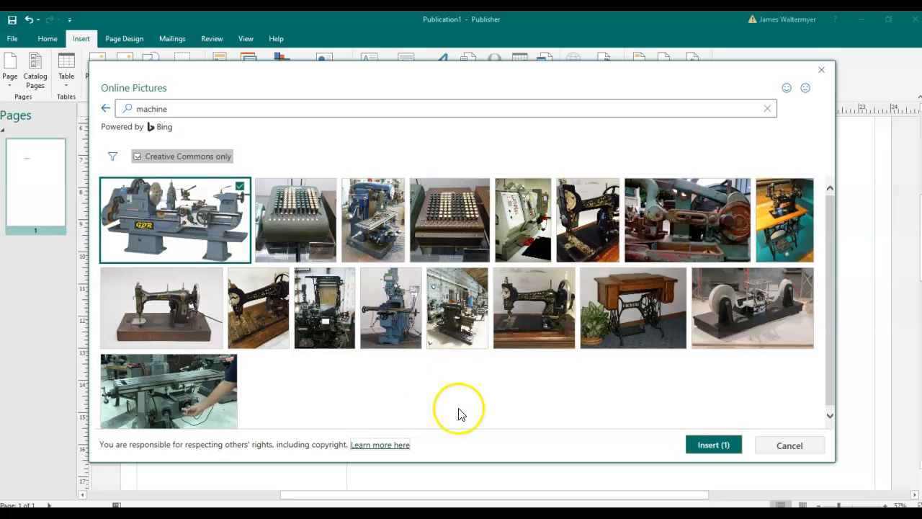
pyautogui.click(713, 445)
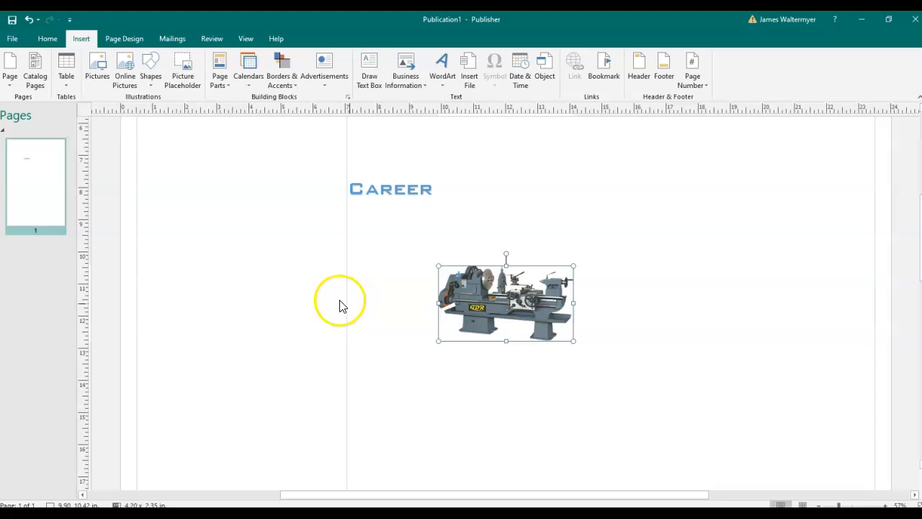
# Enlarge the lathe picture to about 5.79 x 3.24 in and place it below "Career", with its left edge on the vertical guide
pyautogui.moveTo(573, 266); pyautogui.dragTo(622, 237)
pyautogui.moveTo(488, 297); pyautogui.dragTo(378, 333)
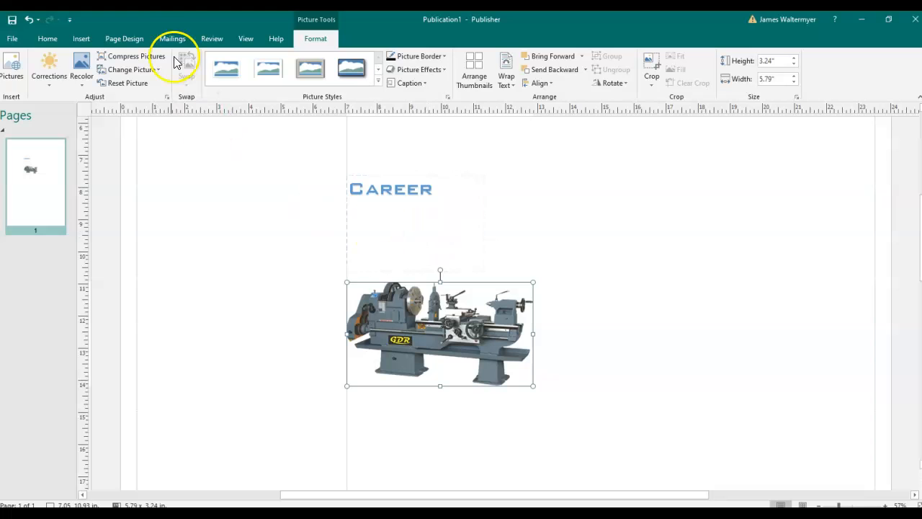
pyautogui.click(566, 239)
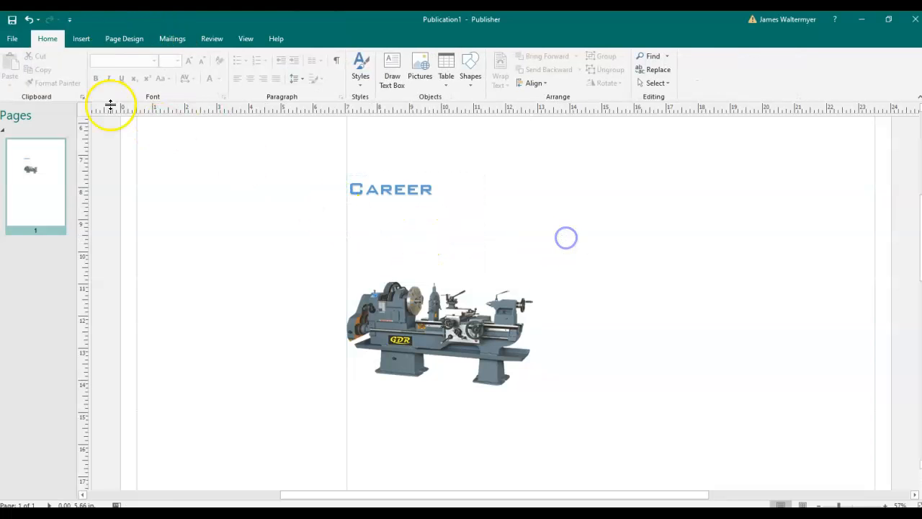
# Insert the table saw picture 36-915 from the computer's Pictures folder and place it directly below the lathe picture
pyautogui.click(81, 39)
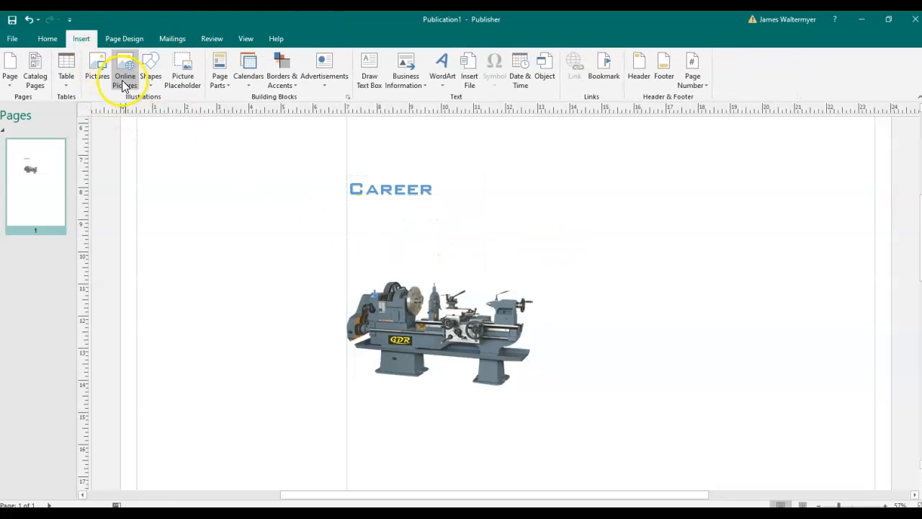
pyautogui.click(96, 82)
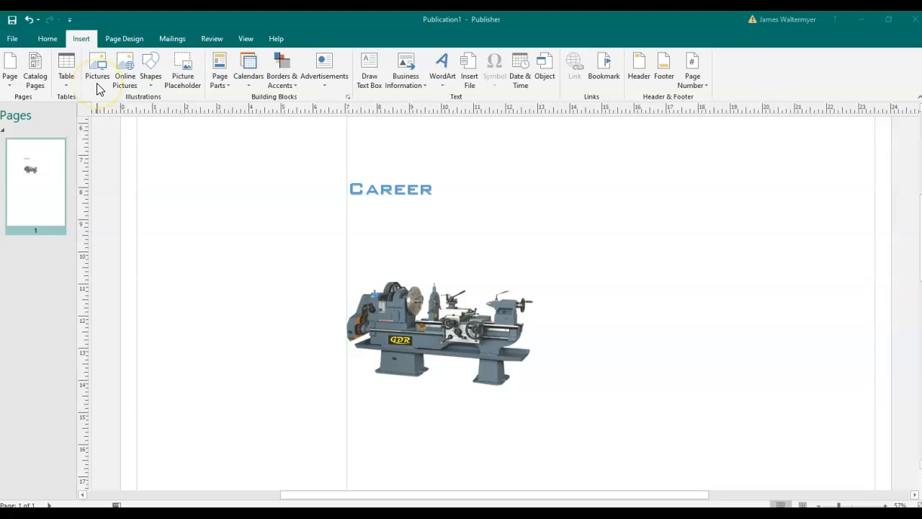
pyautogui.click(96, 84)
pyautogui.click(99, 88)
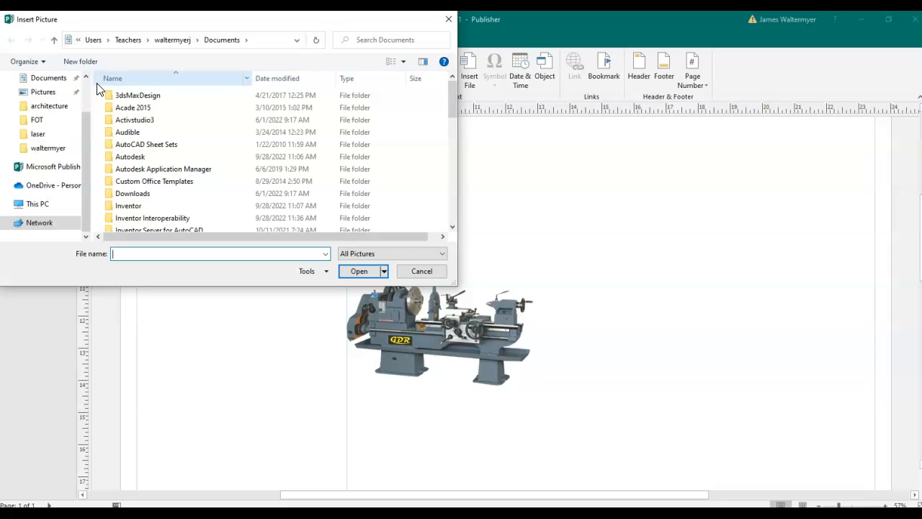
pyautogui.moveTo(86, 188); pyautogui.dragTo(91, 148)
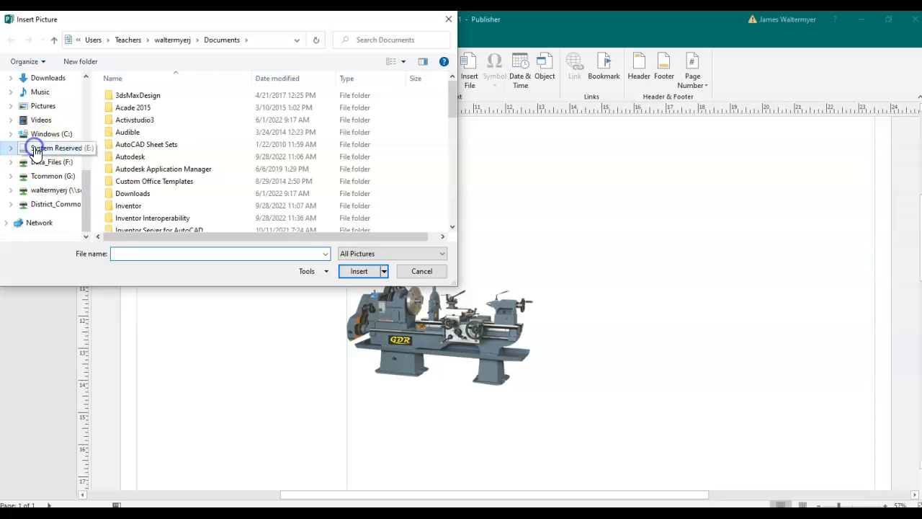
pyautogui.click(34, 149)
pyautogui.click(43, 106)
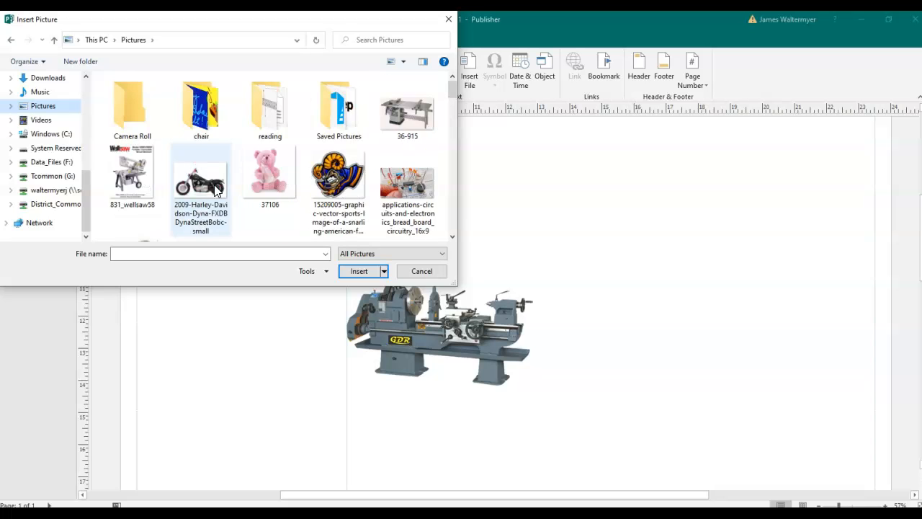
pyautogui.click(407, 112)
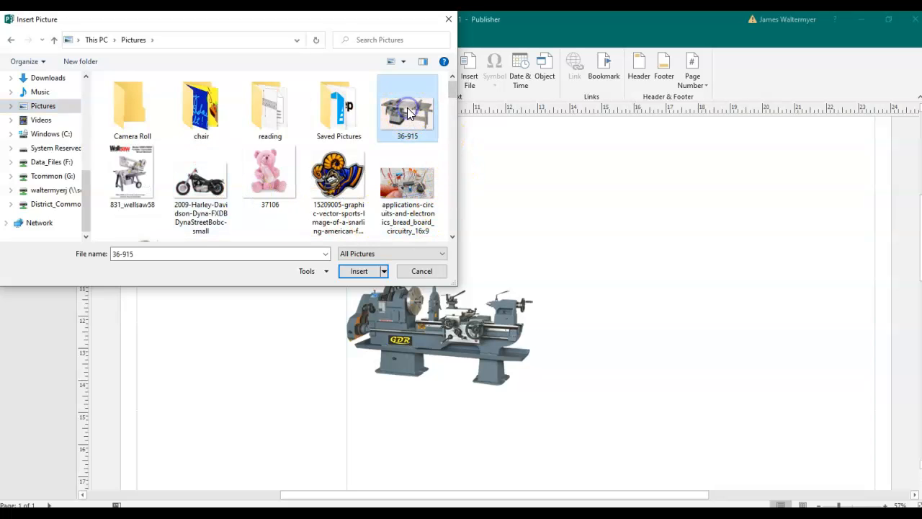
pyautogui.click(369, 272)
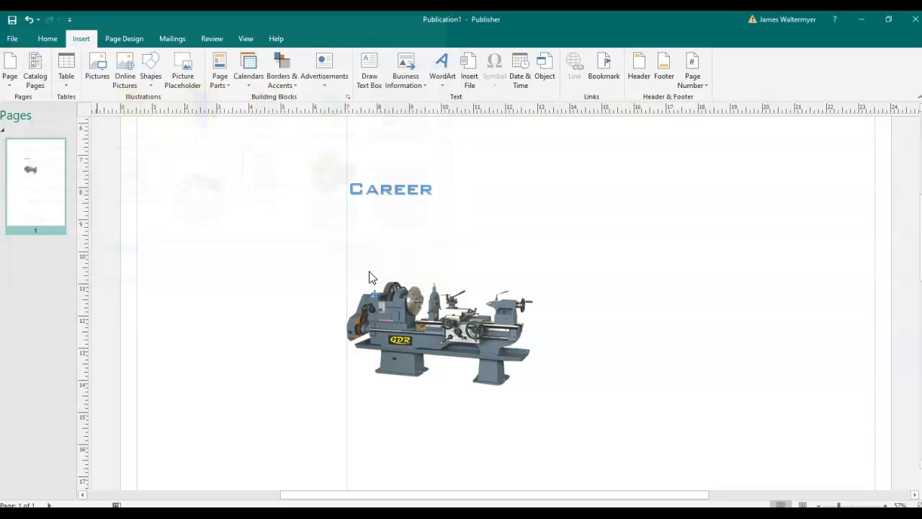
pyautogui.click(395, 274)
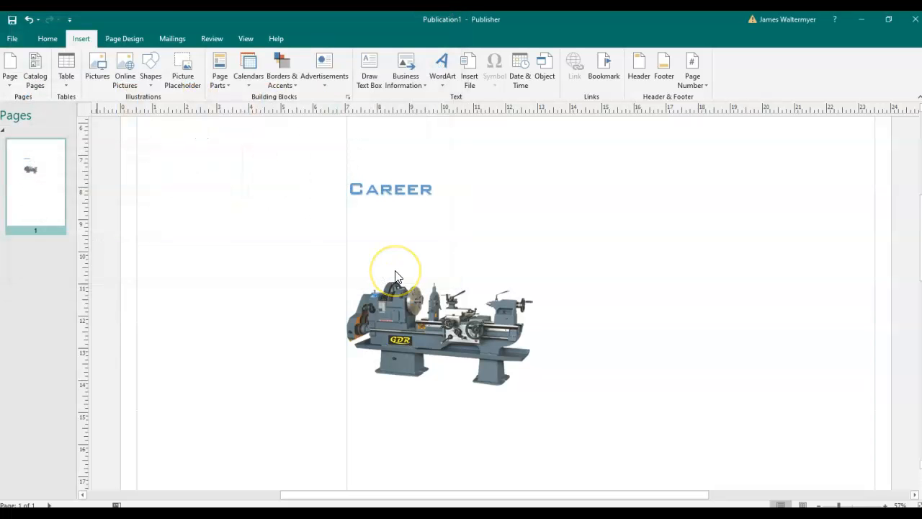
pyautogui.moveTo(547, 311); pyautogui.dragTo(476, 453)
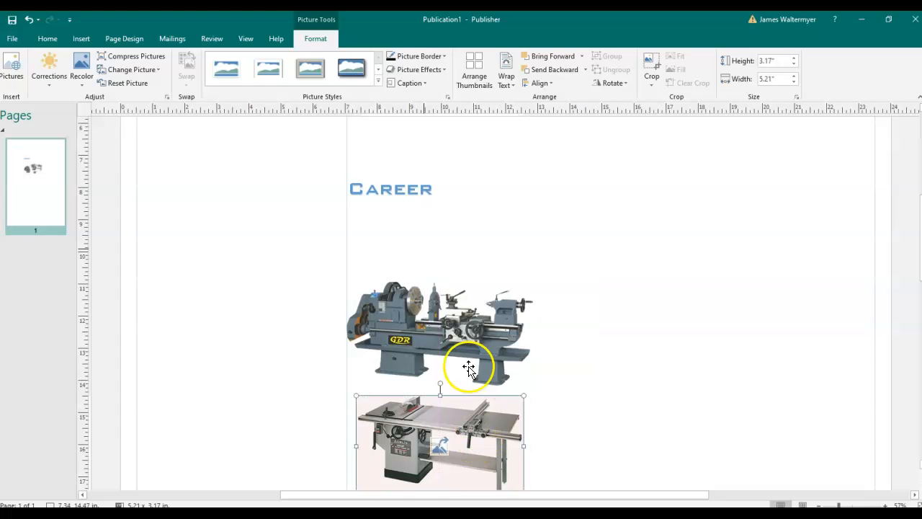
pyautogui.scroll(-3, 393, 209)
pyautogui.scroll(5, 394, 215)
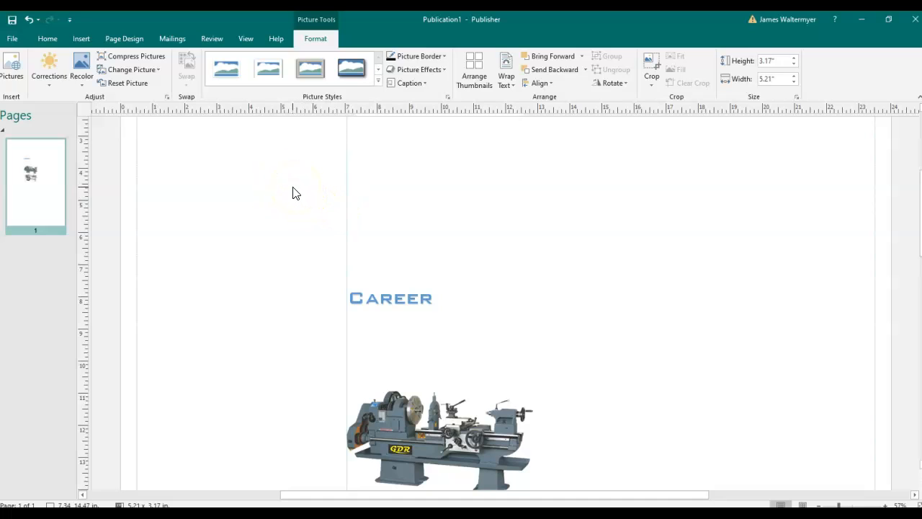
pyautogui.scroll(-5, 293, 193)
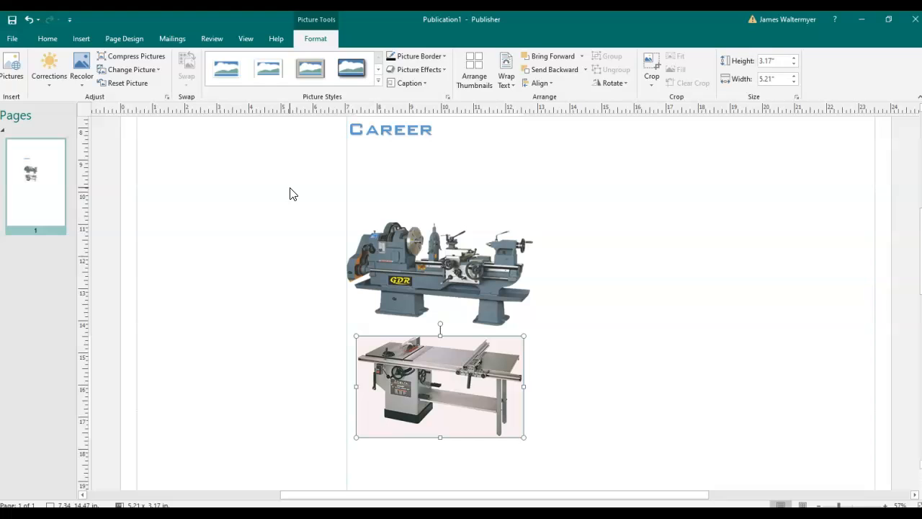
pyautogui.scroll(7, 292, 193)
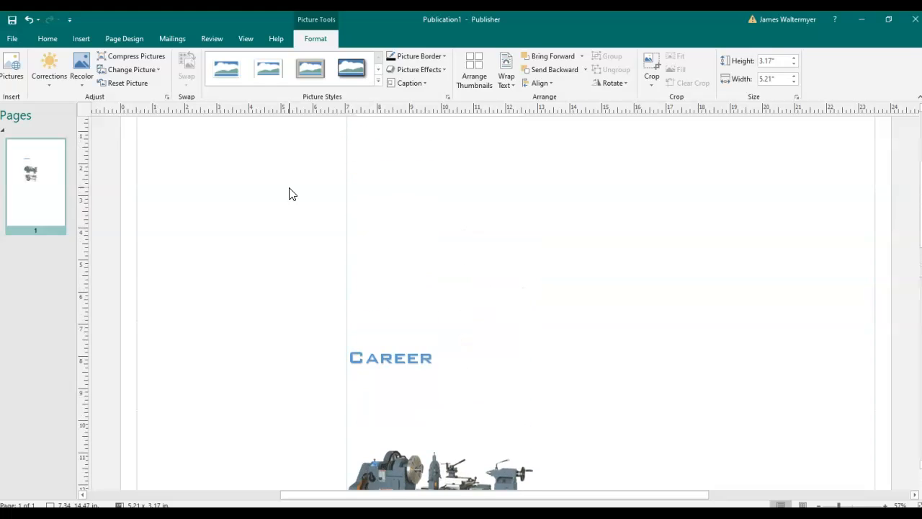
pyautogui.scroll(1, 292, 194)
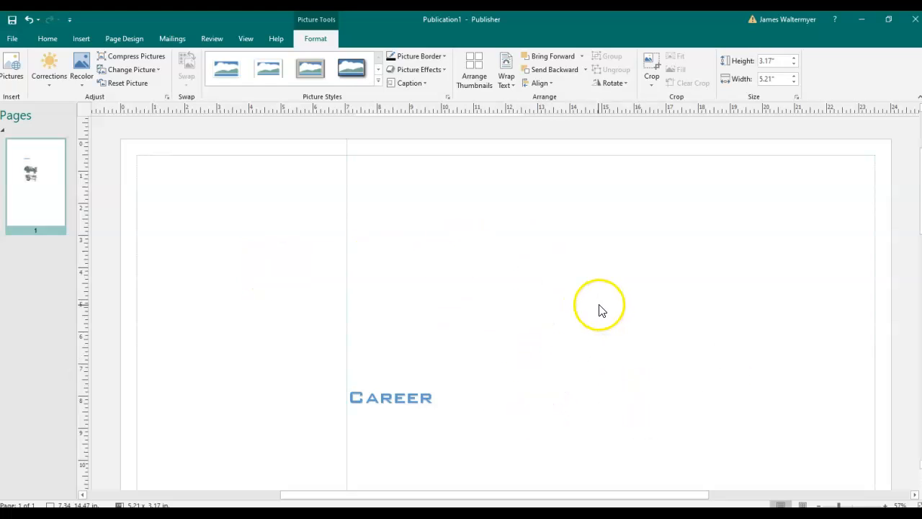
pyautogui.scroll(-2, 597, 308)
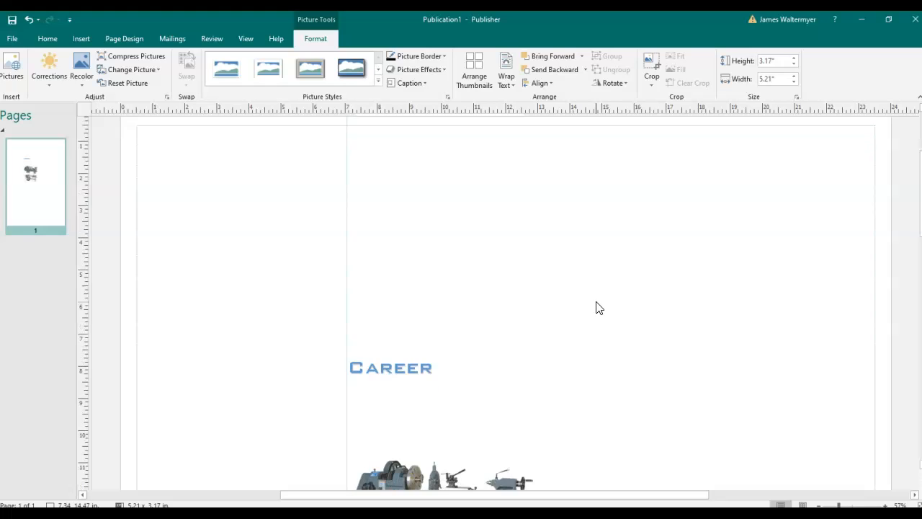